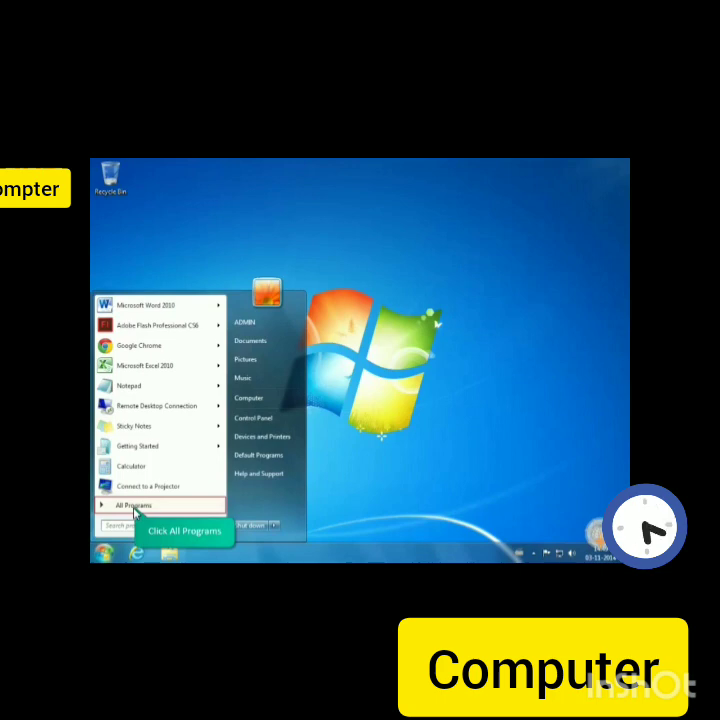
- Launch Excel 2013 from the installed Microsoft Office 2013 programs and create a blank workbook
{"action": "left_click", "coordinate": [134, 507]}
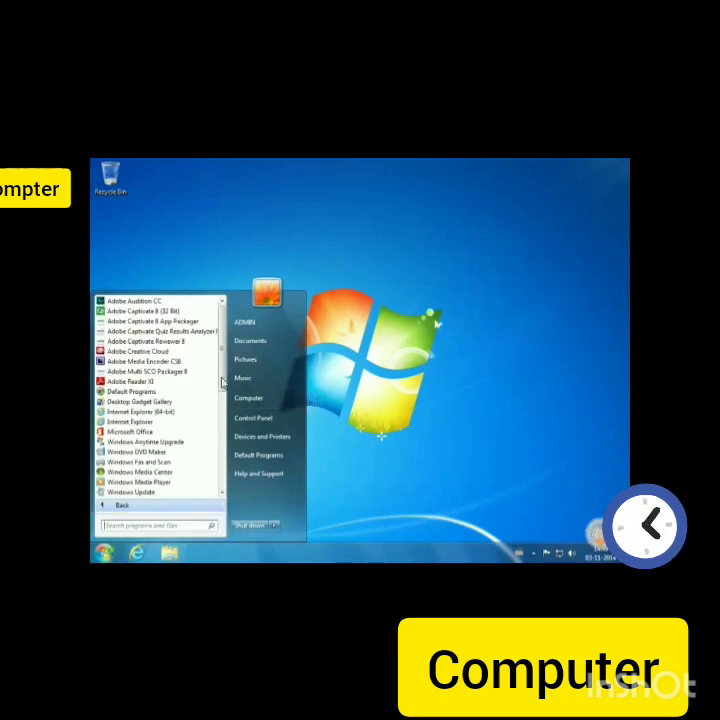
{"action": "left_click_drag", "start_coordinate": [222, 382], "coordinate": [222, 497]}
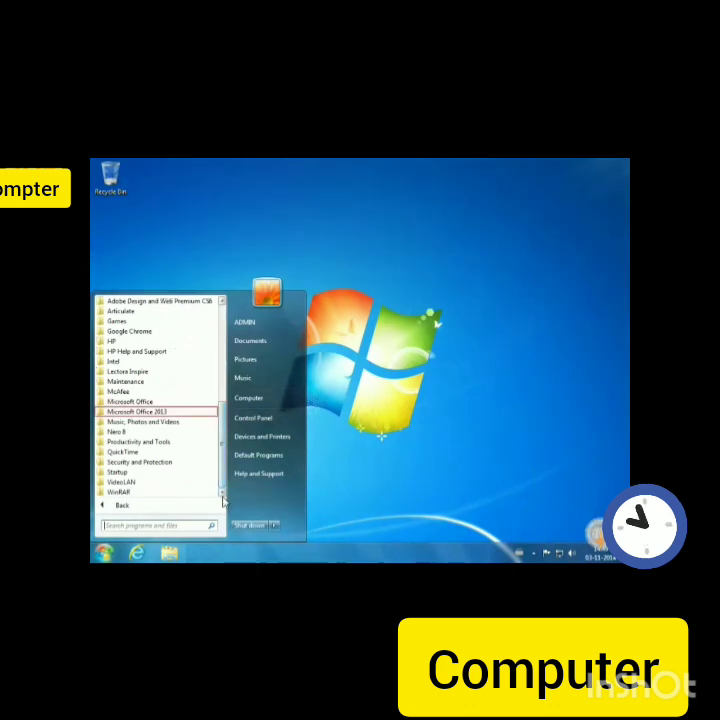
{"action": "left_click", "coordinate": [139, 414]}
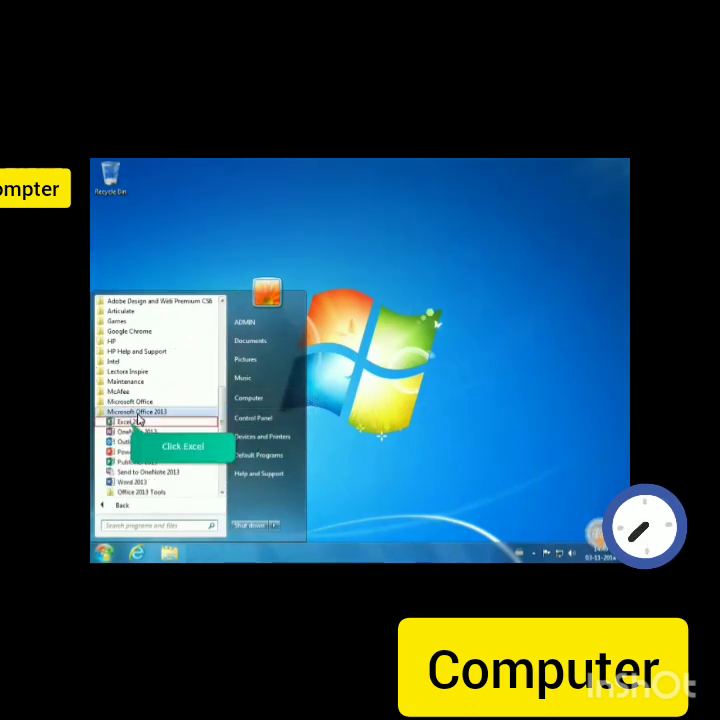
{"action": "left_click", "coordinate": [133, 422]}
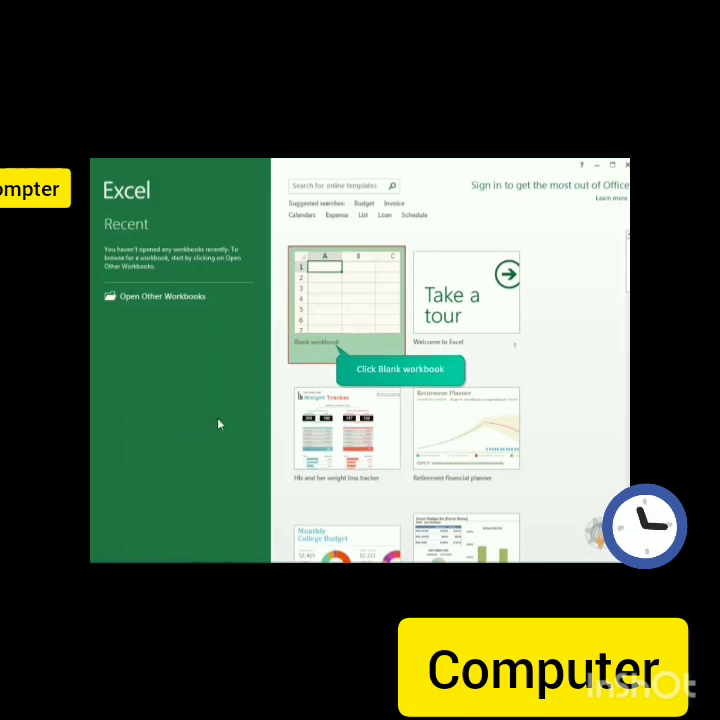
{"action": "left_click", "coordinate": [337, 346]}
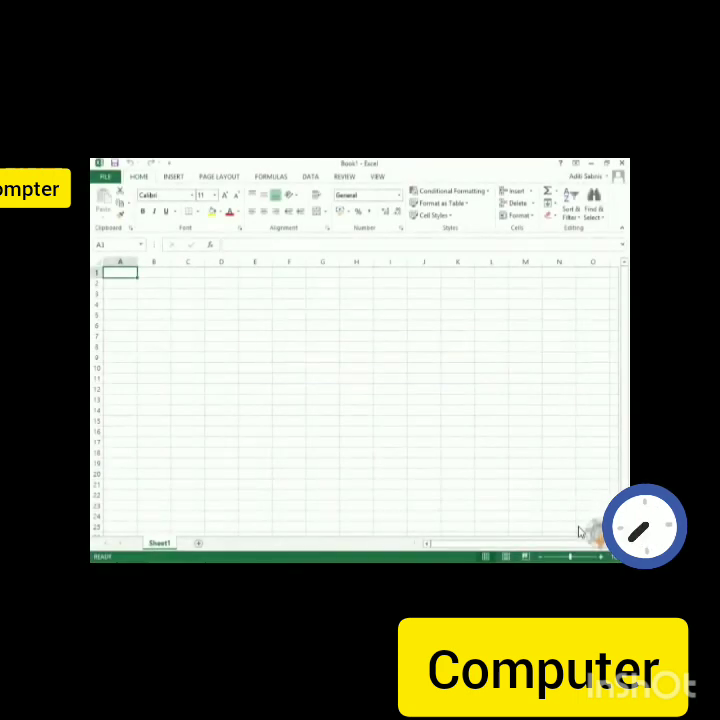
- Save the workbook as CheckList in the CheckList folder inside Documents on the computer
{"action": "left_click", "coordinate": [104, 177]}
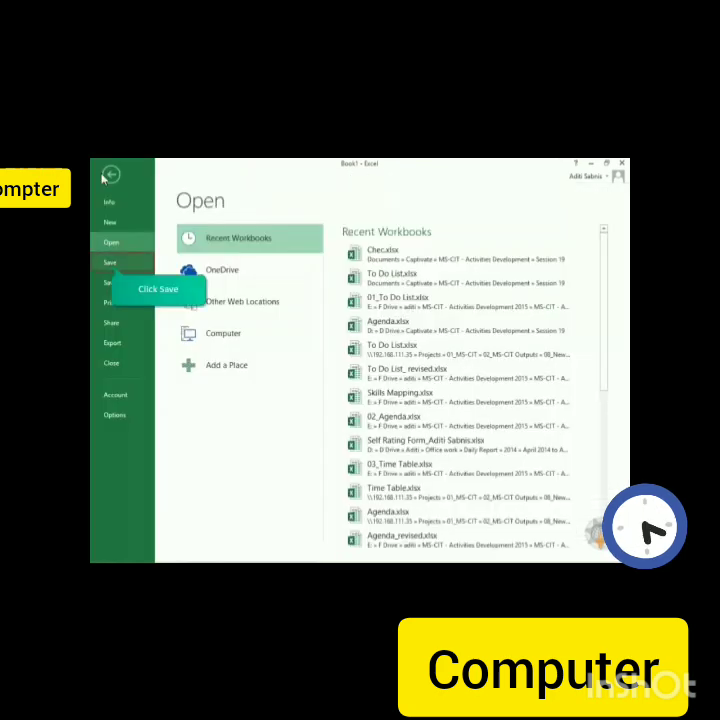
{"action": "left_click", "coordinate": [110, 264]}
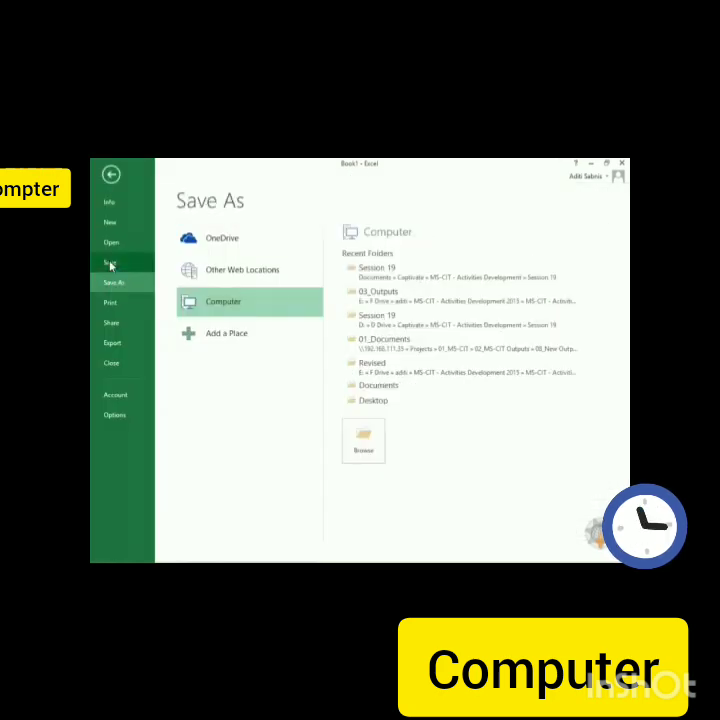
{"action": "left_click", "coordinate": [365, 445]}
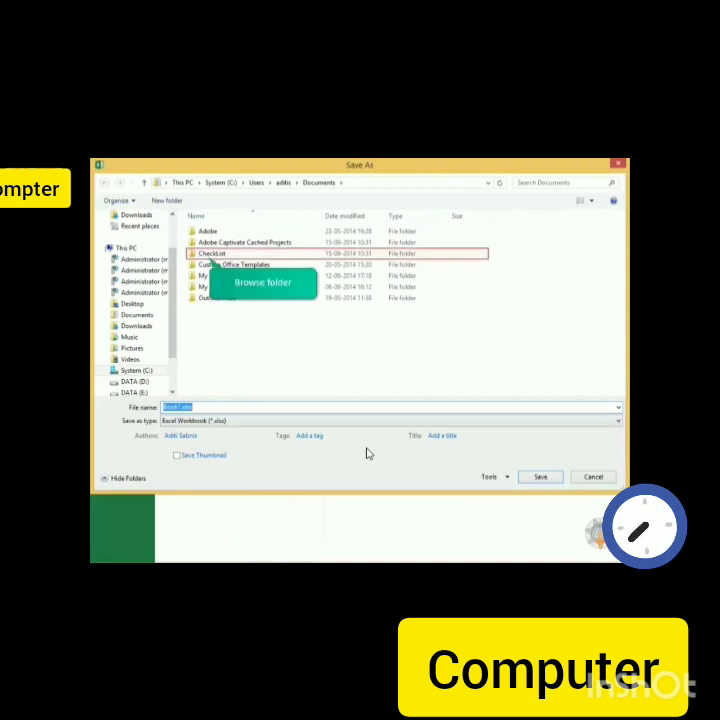
{"action": "left_click", "coordinate": [213, 257]}
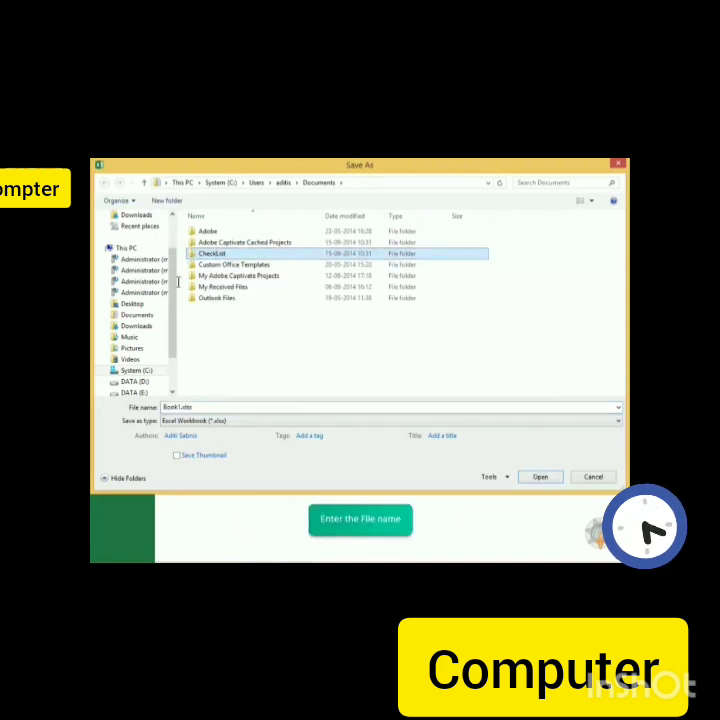
{"action": "key", "text": "Return"}
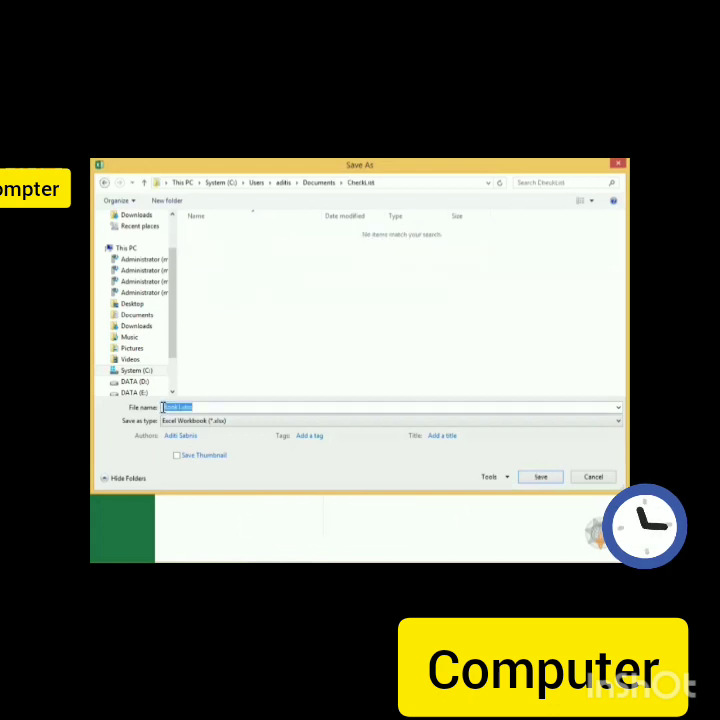
{"action": "type", "text": "CheckList"}
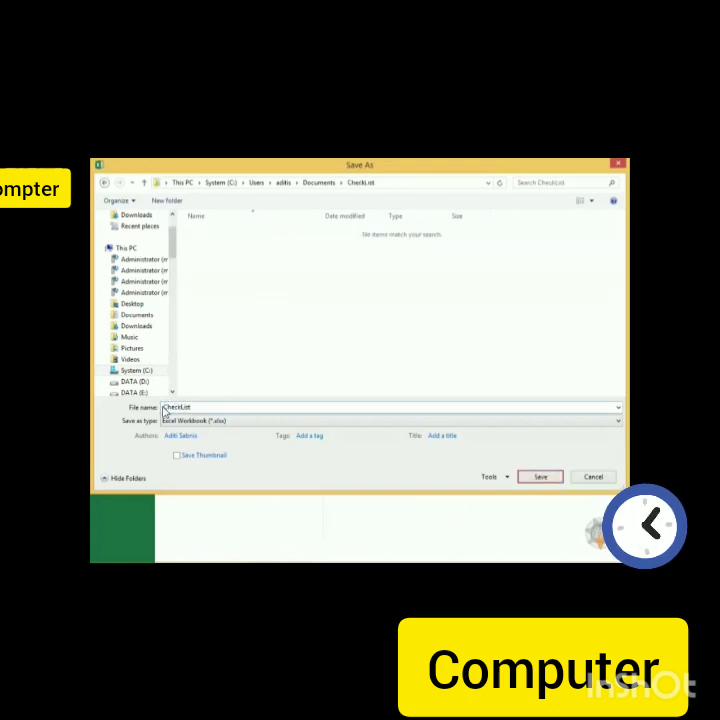
{"action": "left_click", "coordinate": [541, 476]}
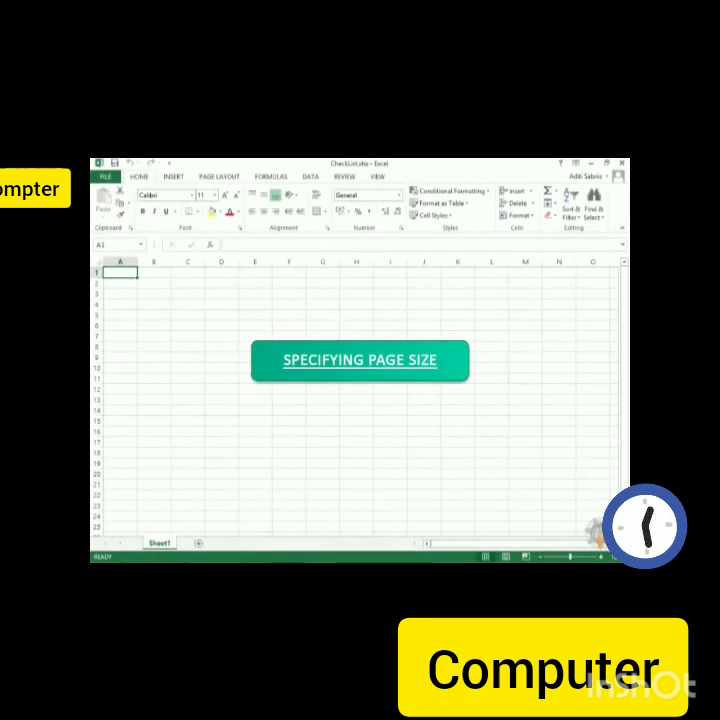
- Set the sheet's paper size to A4 and its page orientation to Landscape
{"action": "left_click", "coordinate": [221, 177]}
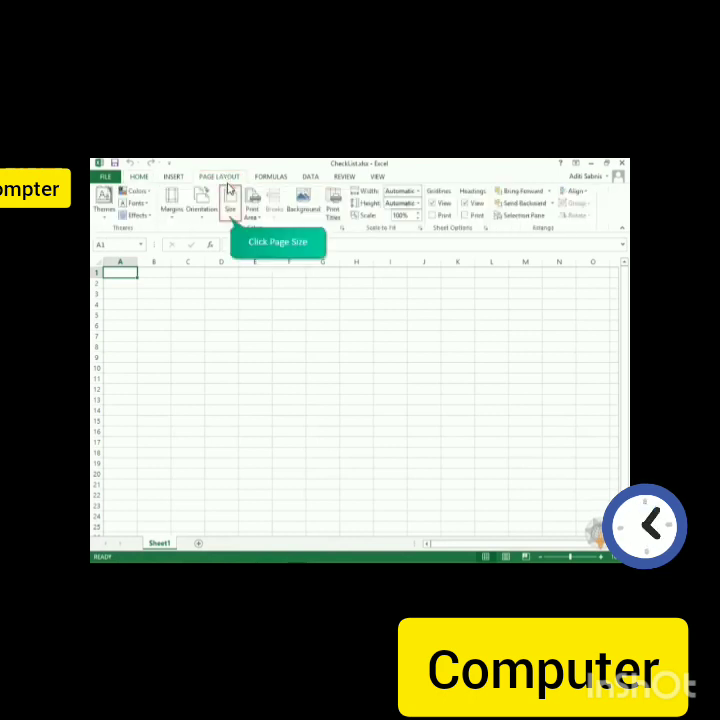
{"action": "left_click", "coordinate": [231, 215]}
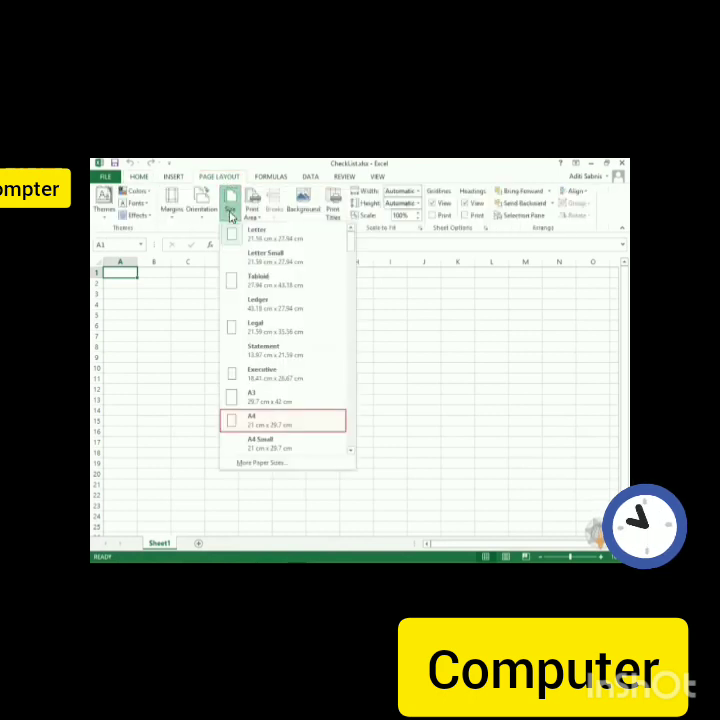
{"action": "left_click", "coordinate": [267, 427]}
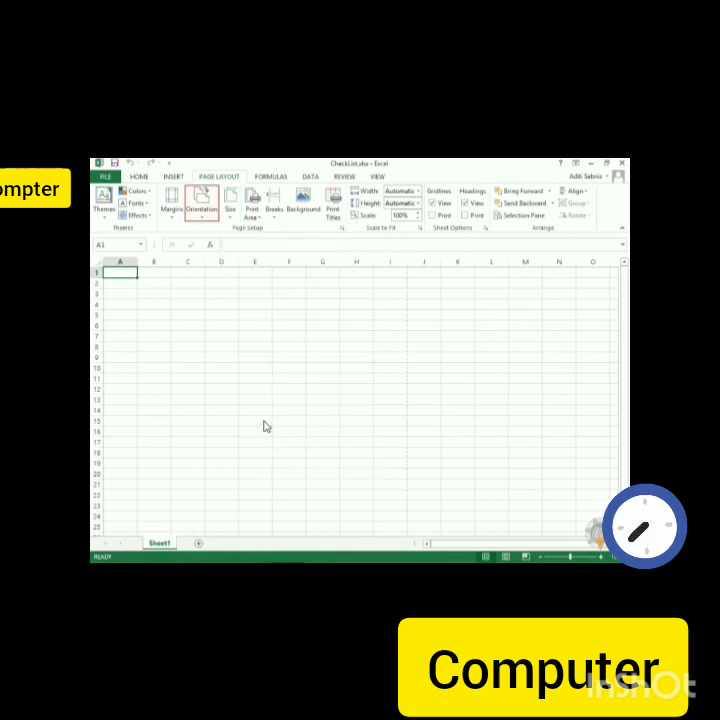
{"action": "left_click", "coordinate": [203, 210]}
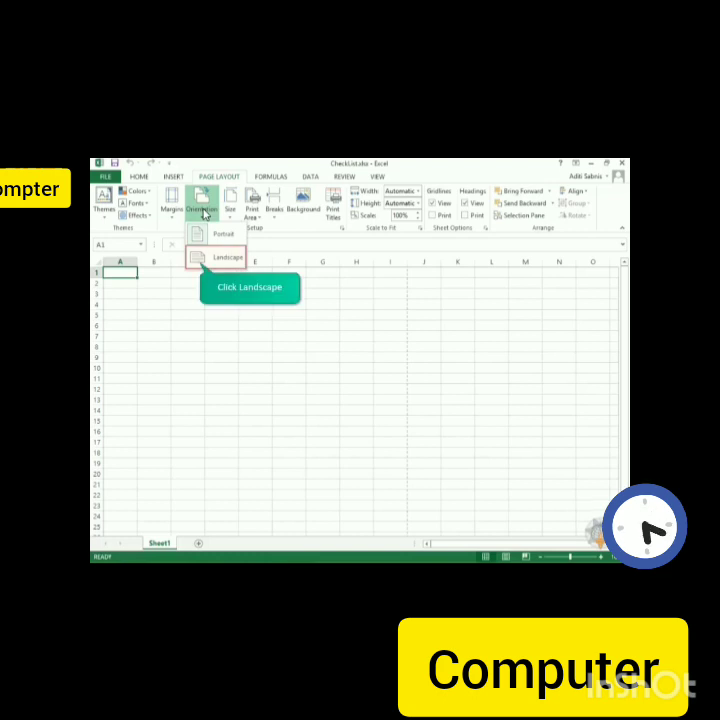
{"action": "left_click", "coordinate": [222, 257]}
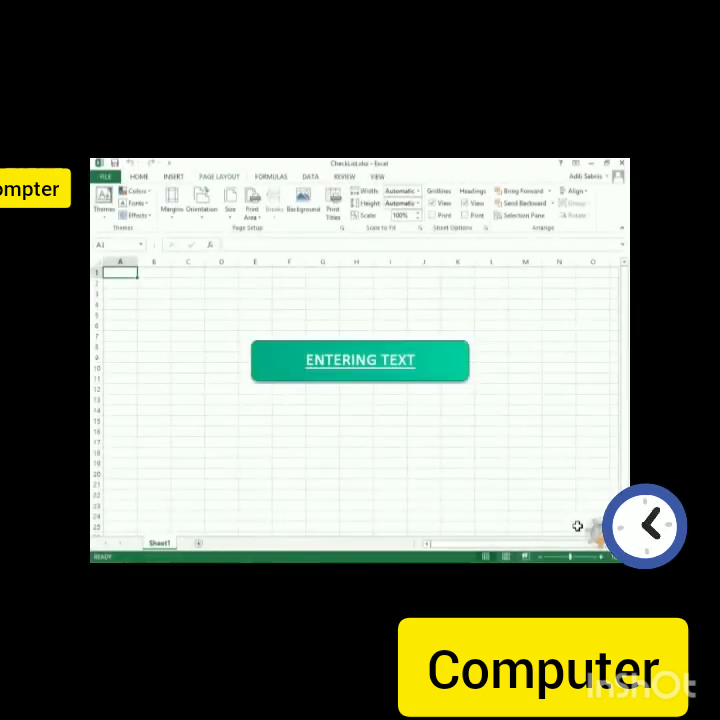
- Enter the column headings "Sr. No.", "2 Months Before", "Done" and "Notes" in cells A1 to D1
{"action": "type", "text": "Sr."}
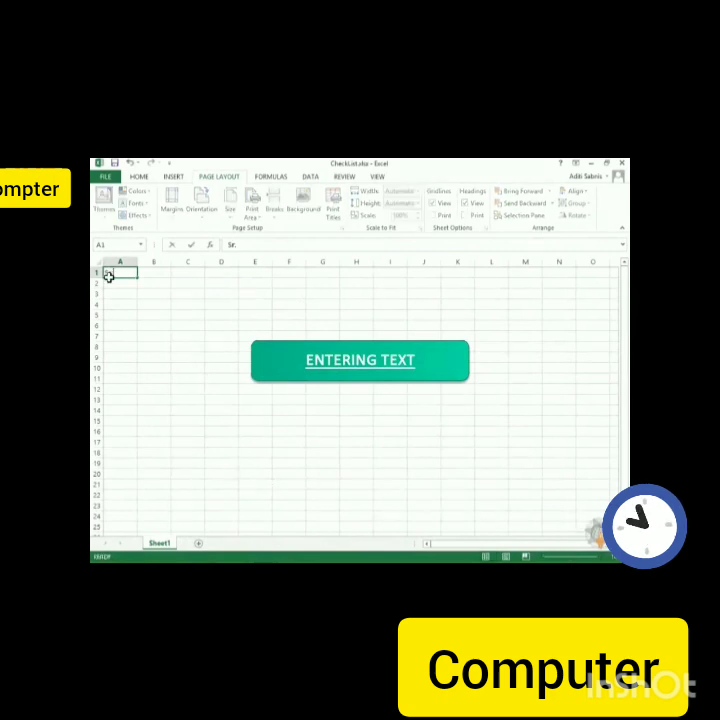
{"action": "type", "text": " No."}
{"action": "key", "text": "Tab"}
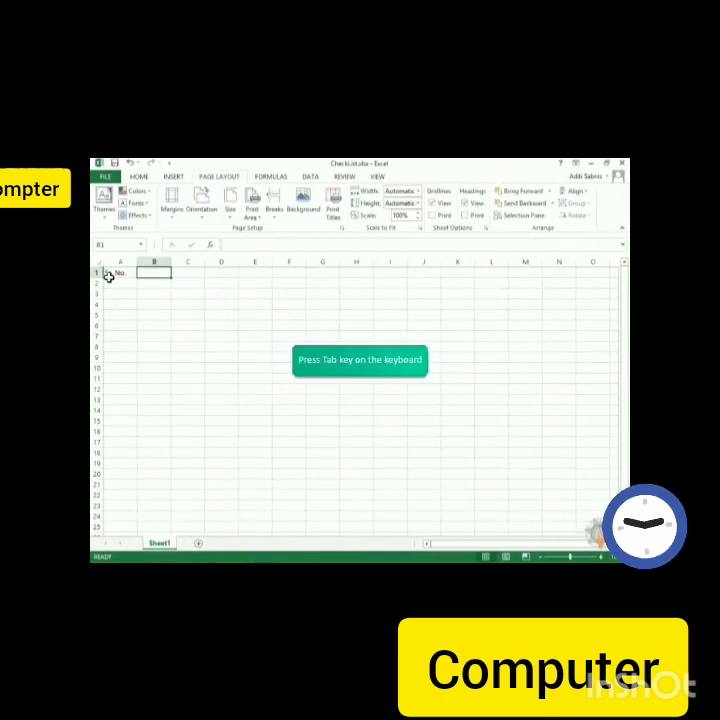
{"action": "type", "text": "2 Mo"}
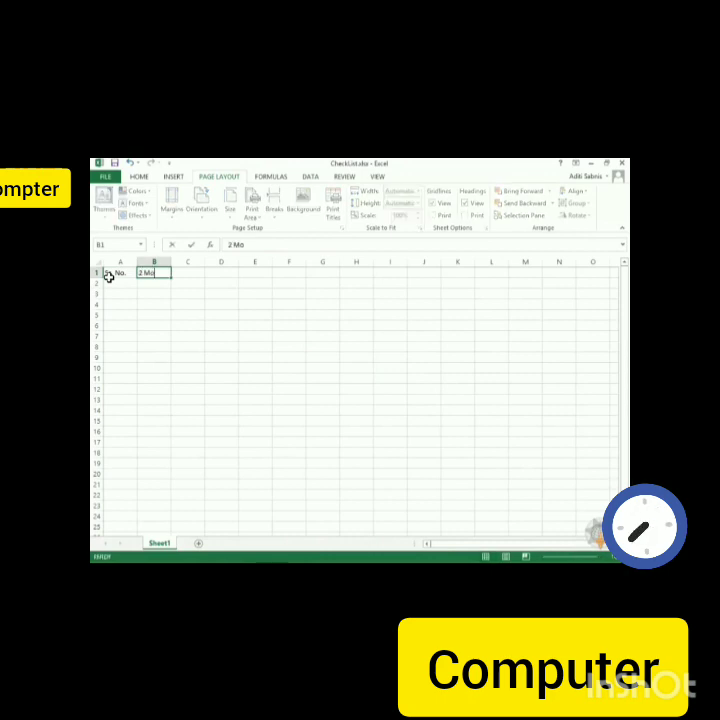
{"action": "type", "text": "nths Before"}
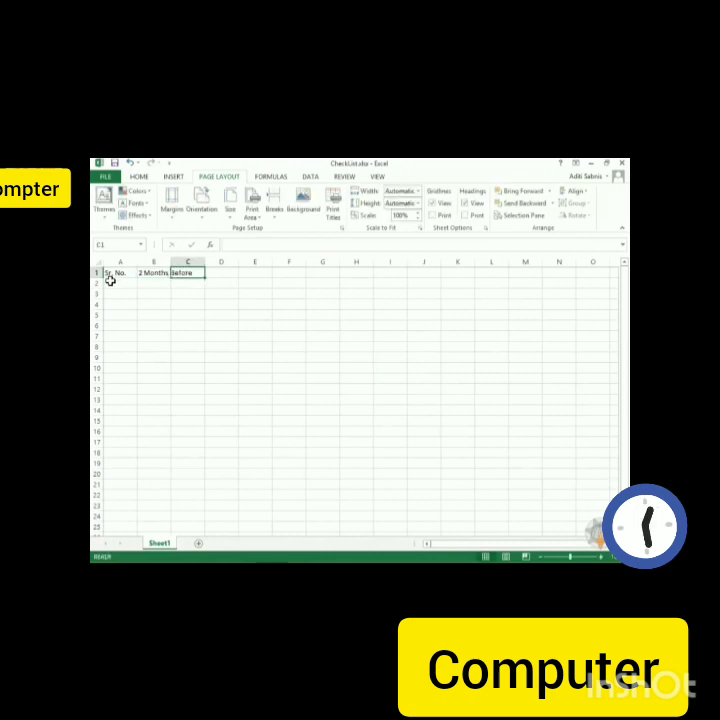
{"action": "key", "text": "Tab"}
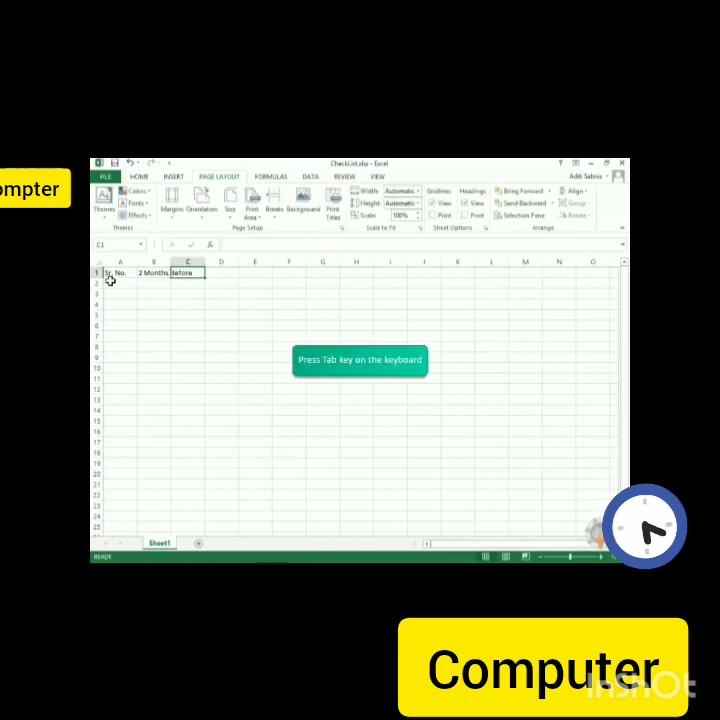
{"action": "type", "text": "Done"}
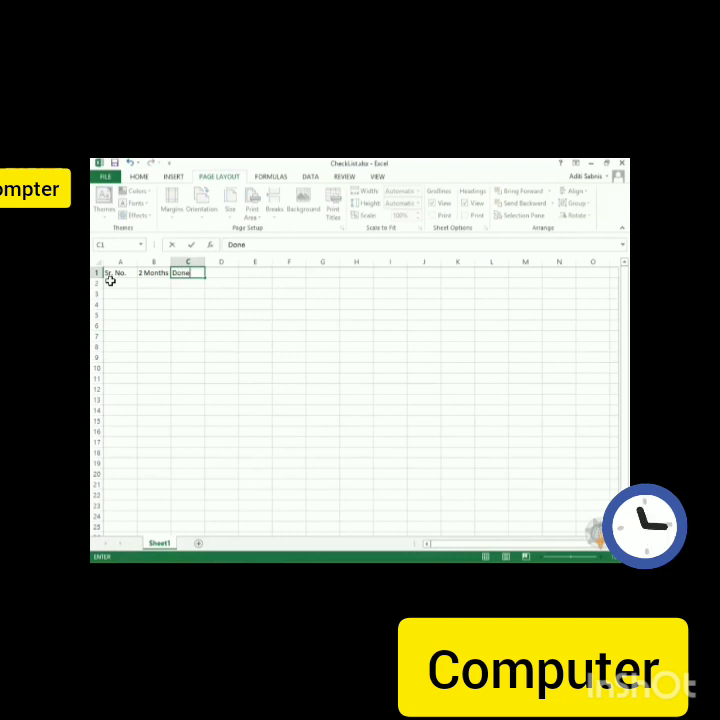
{"action": "key", "text": "Tab"}
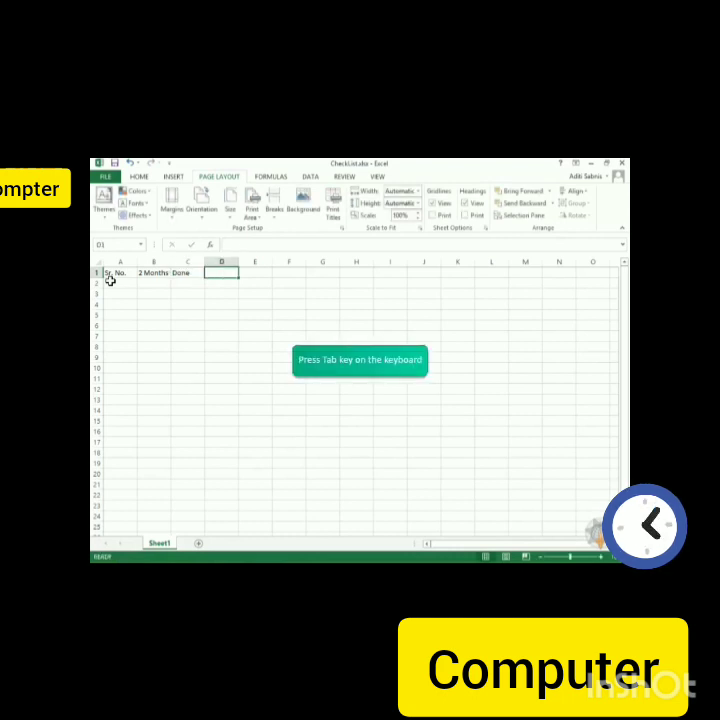
{"action": "type", "text": "Notes"}
{"action": "key", "text": "Return"}
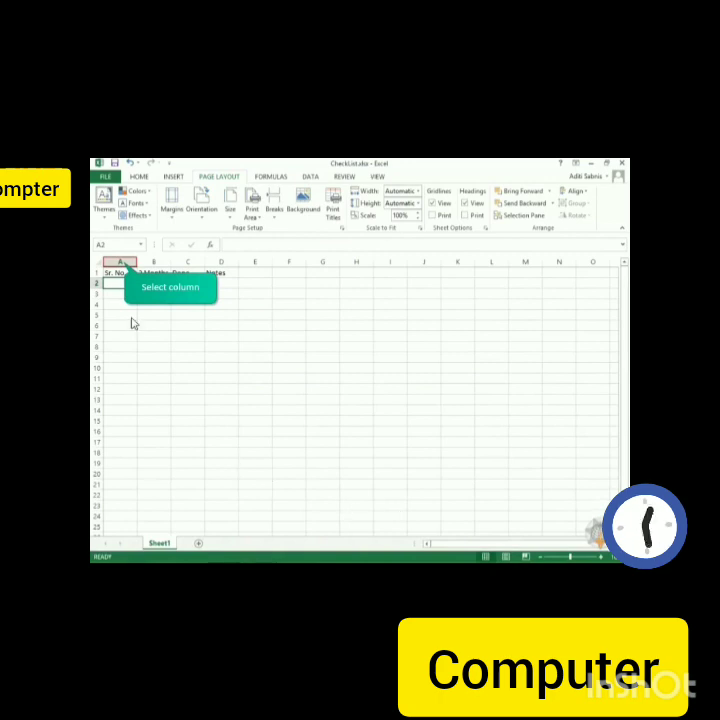
- Set the width of column A to 7
{"action": "left_click", "coordinate": [121, 262]}
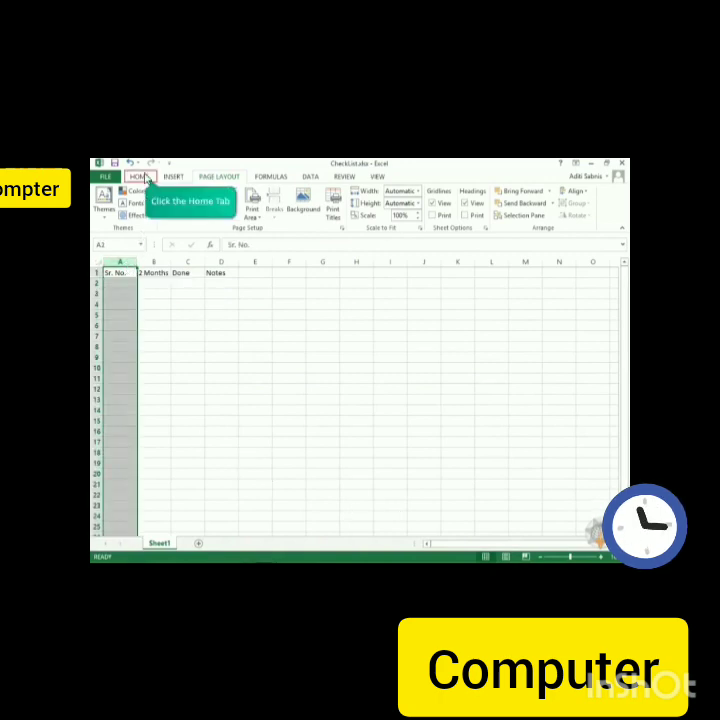
{"action": "left_click", "coordinate": [146, 177]}
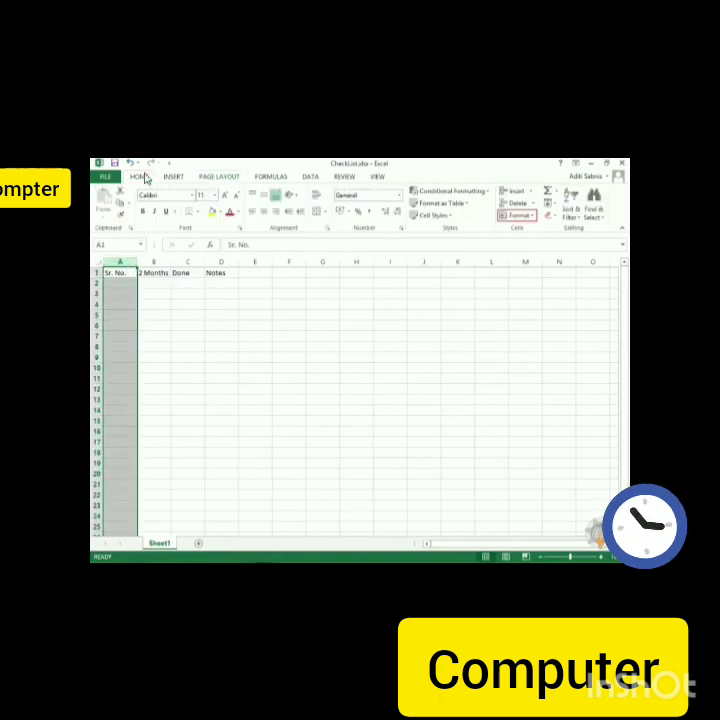
{"action": "left_click", "coordinate": [530, 219]}
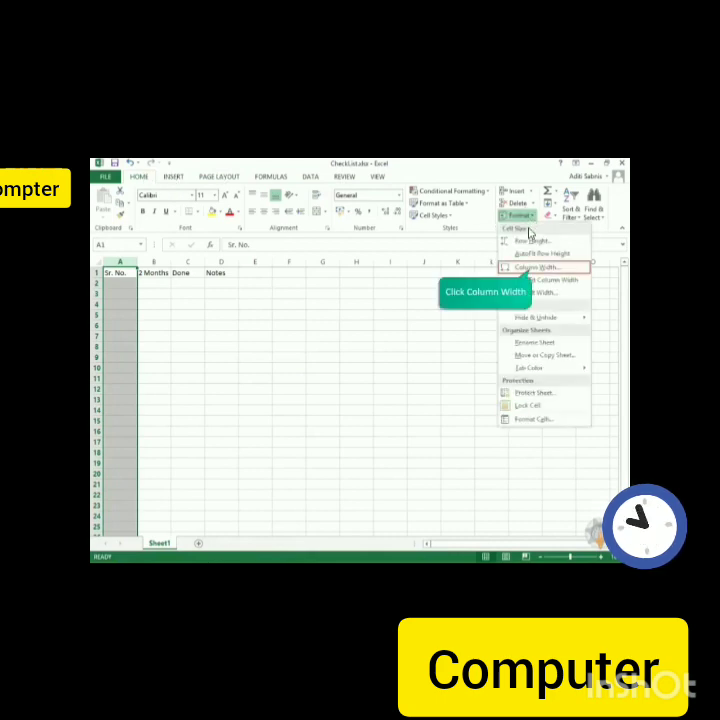
{"action": "left_click", "coordinate": [528, 269]}
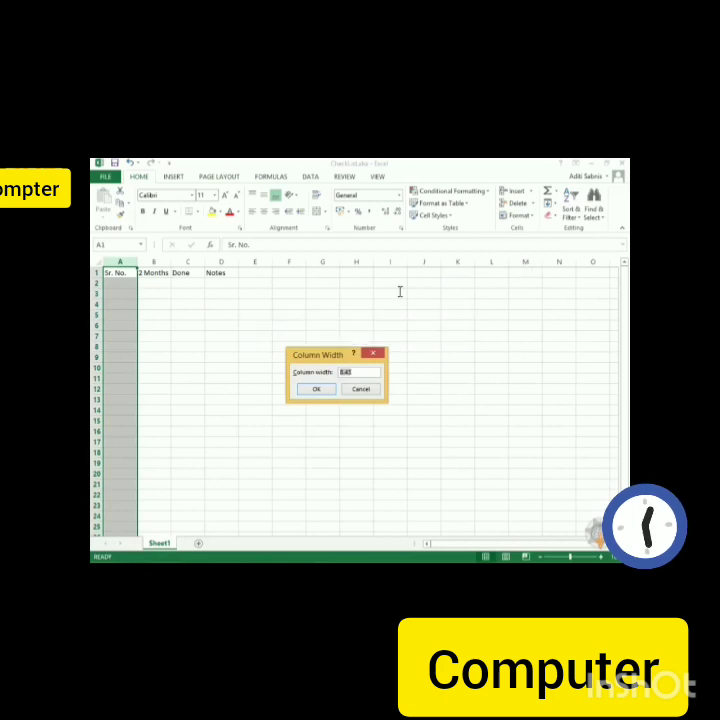
{"action": "type", "text": "7"}
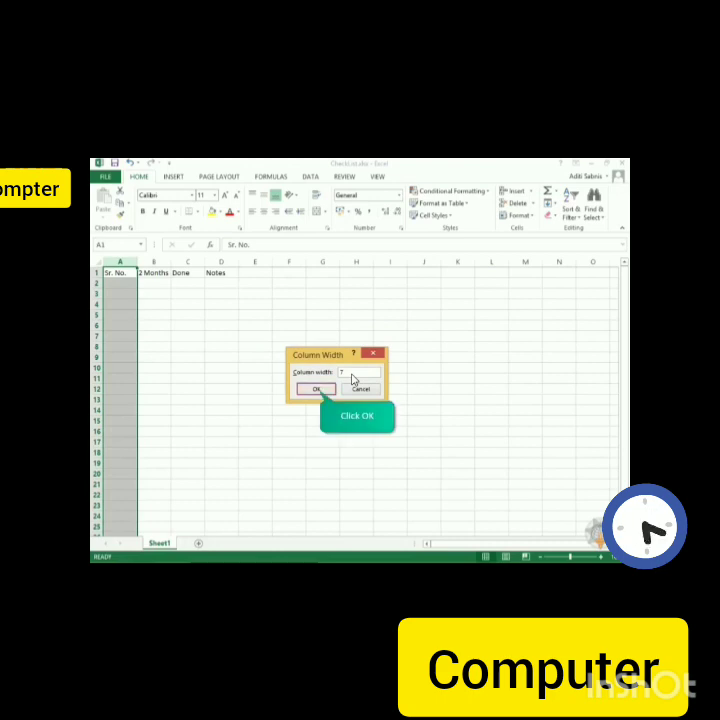
{"action": "left_click", "coordinate": [317, 389]}
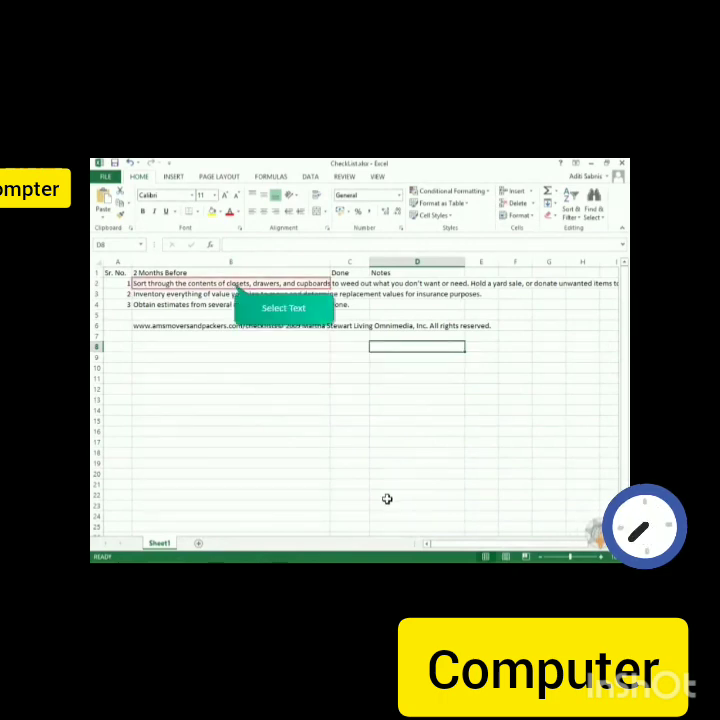
- Wrap the text in cell B2, the first checklist item
{"action": "left_click", "coordinate": [233, 283]}
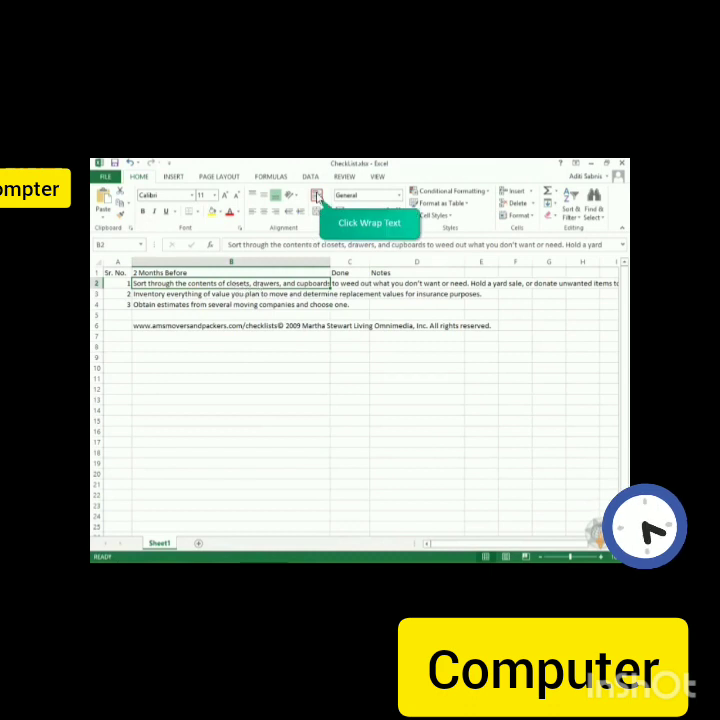
{"action": "left_click", "coordinate": [316, 197]}
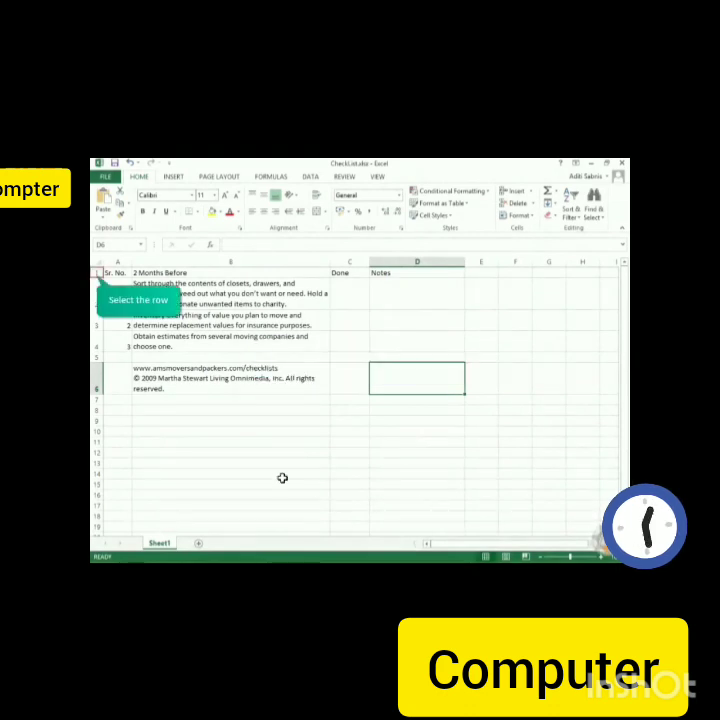
- Insert a blank sheet row above the heading row, row 1
{"action": "left_click", "coordinate": [97, 272]}
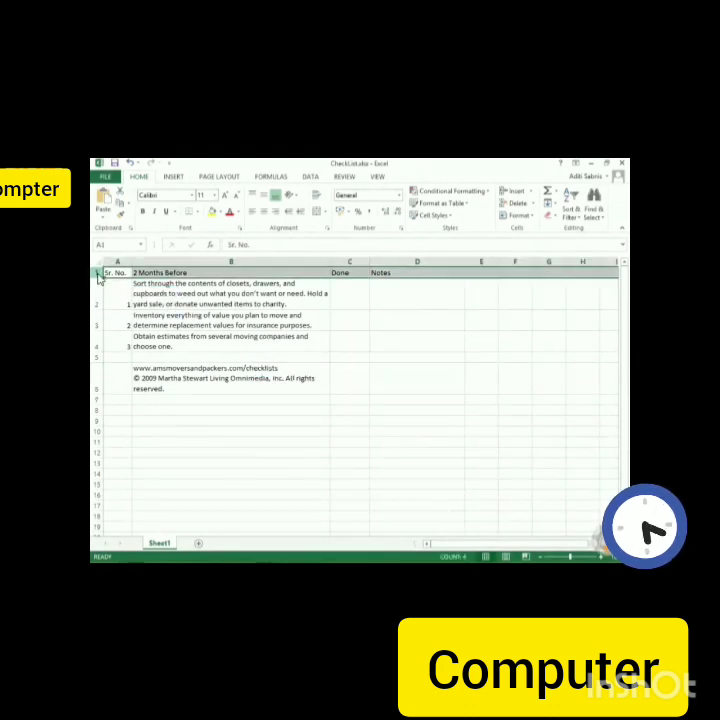
{"action": "left_click", "coordinate": [532, 195]}
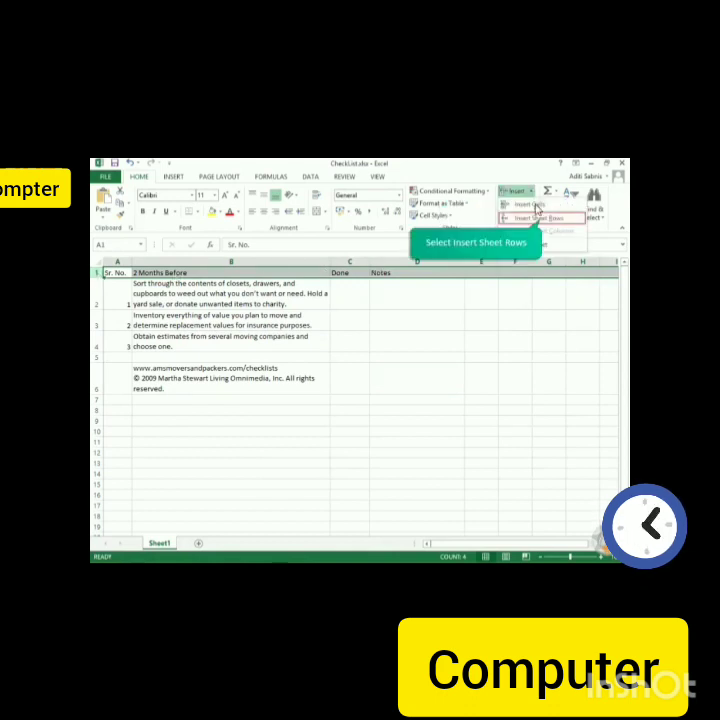
{"action": "left_click", "coordinate": [537, 219]}
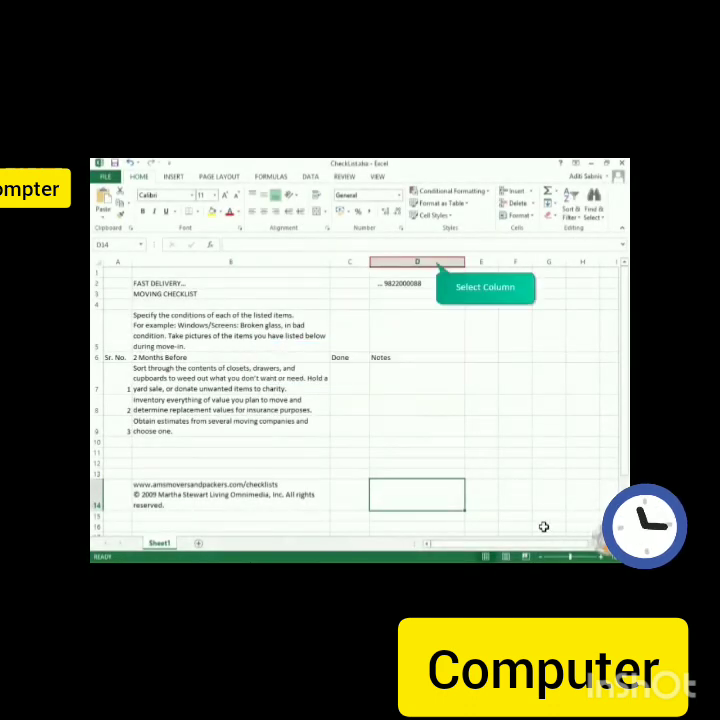
- Insert a new sheet column before the "Notes" column, column D
{"action": "left_click", "coordinate": [435, 262]}
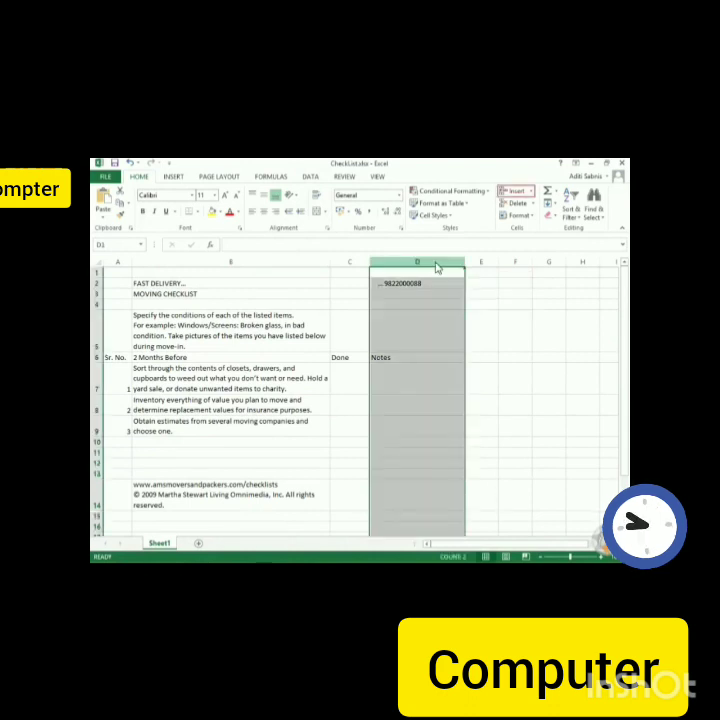
{"action": "left_click", "coordinate": [533, 192]}
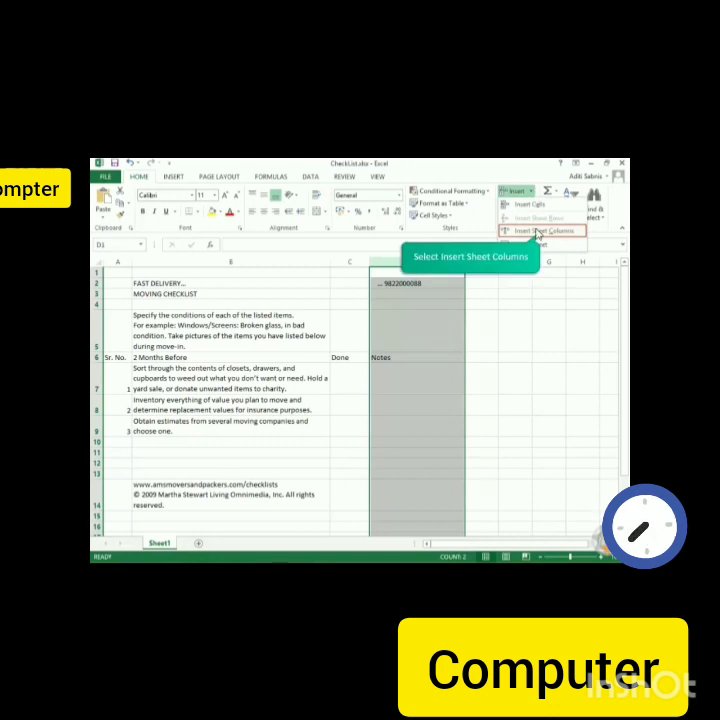
{"action": "left_click", "coordinate": [538, 231]}
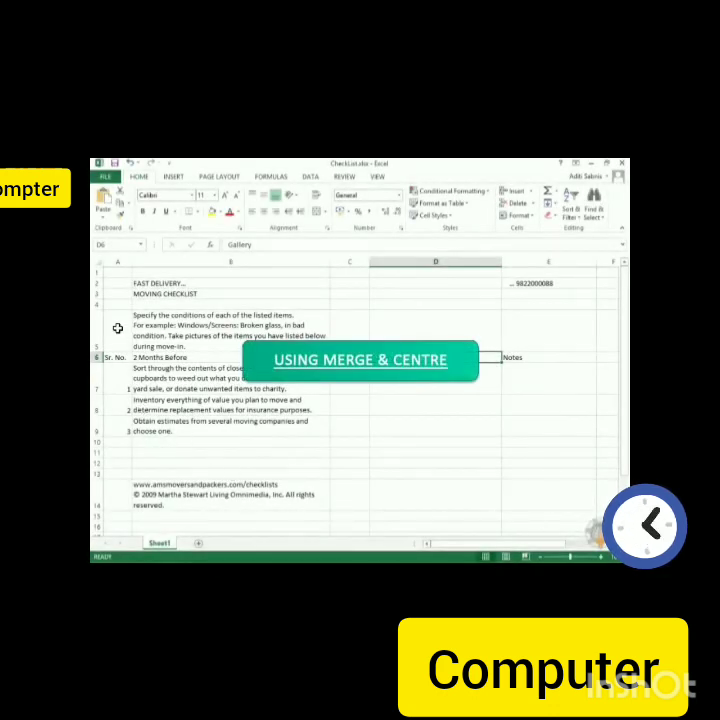
- Merge and center cells A5 to E5, which hold the instructions about the listed items' conditions
{"action": "left_click_drag", "start_coordinate": [118, 328], "coordinate": [504, 329]}
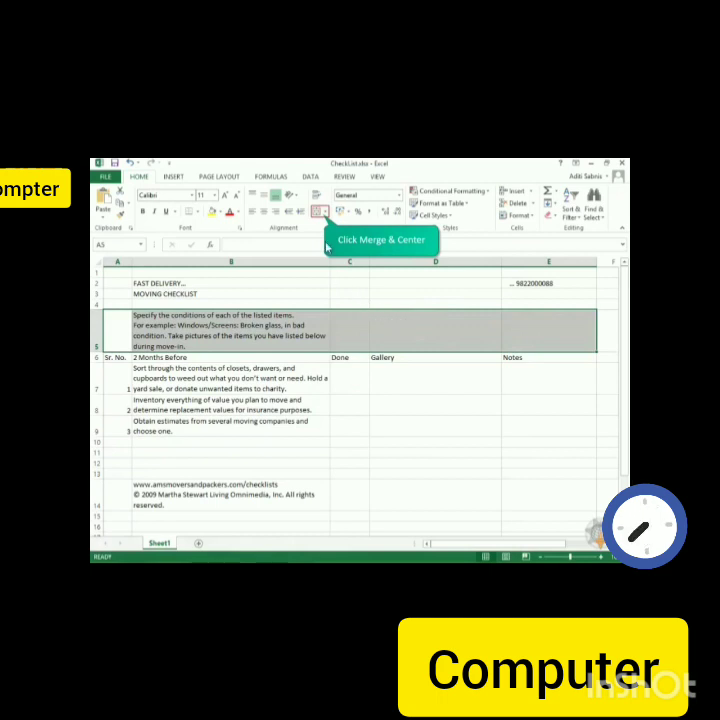
{"action": "left_click", "coordinate": [320, 213]}
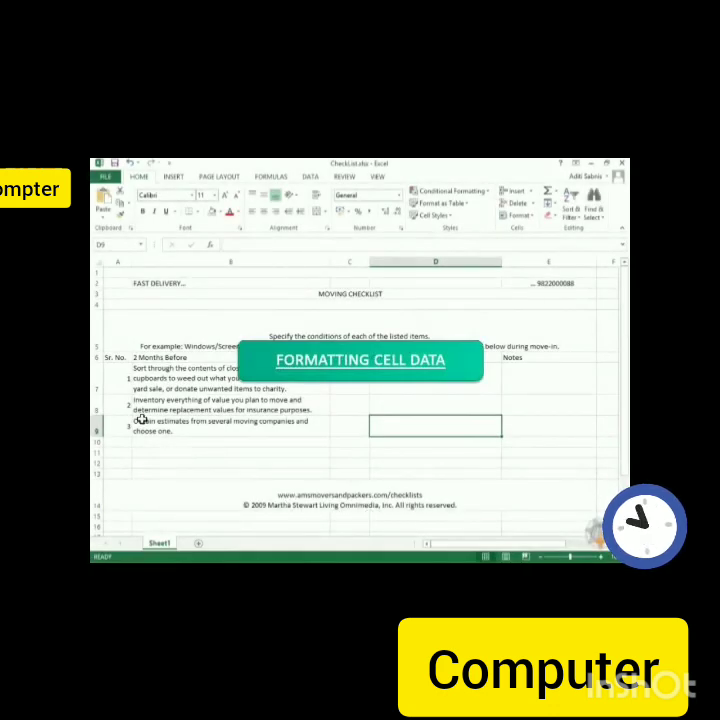
- Set the font of the column headings in A6 to E6 to Century Gothic and the font size to 10
{"action": "left_click_drag", "start_coordinate": [124, 362], "coordinate": [513, 362]}
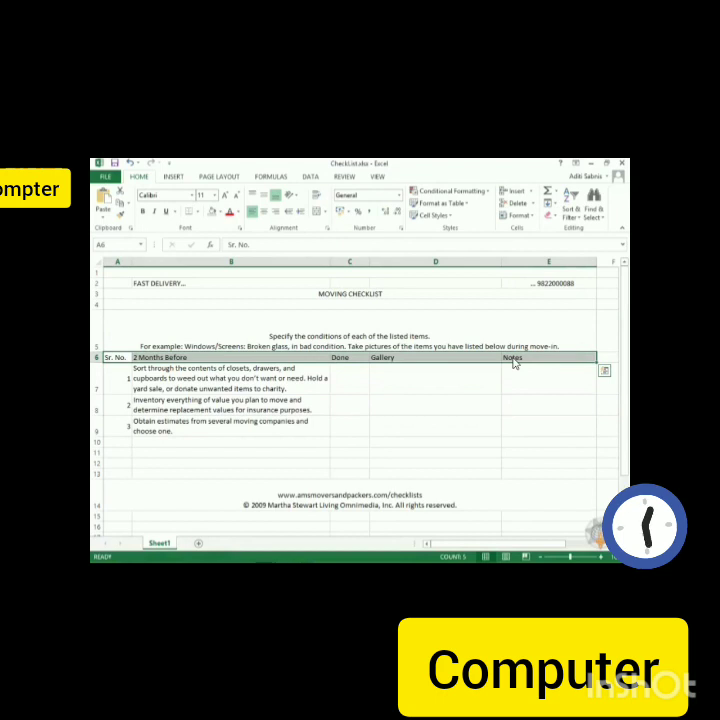
{"action": "left_click", "coordinate": [193, 196]}
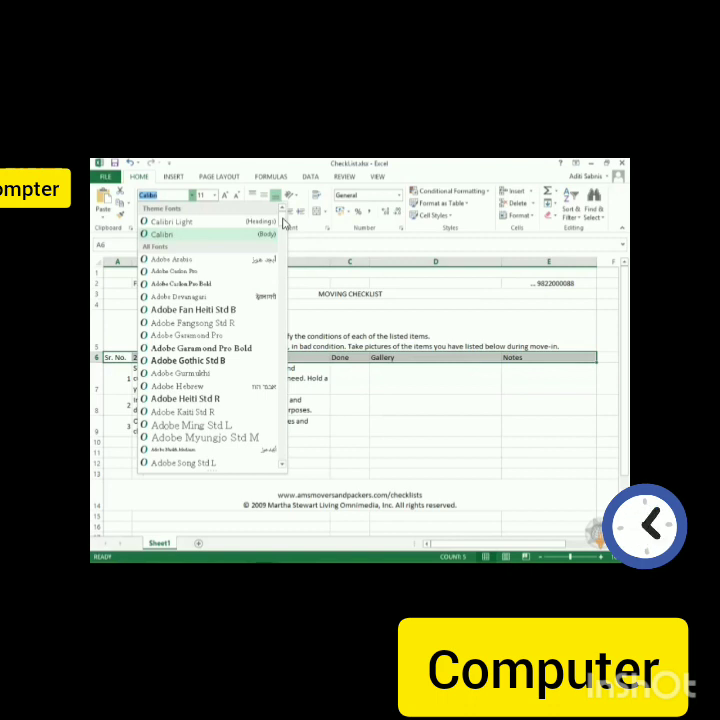
{"action": "scroll", "coordinate": [283, 222], "scroll_direction": "down", "scroll_amount": 15}
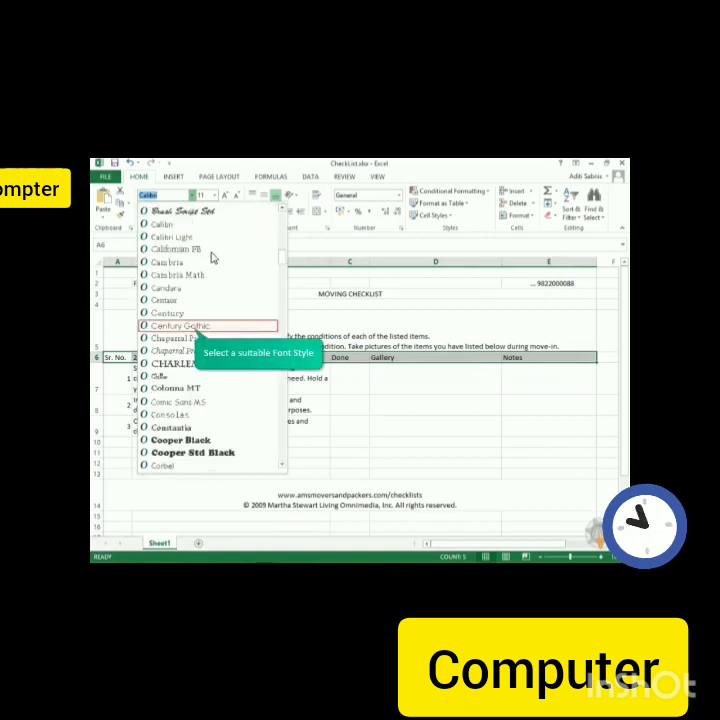
{"action": "left_click", "coordinate": [197, 327]}
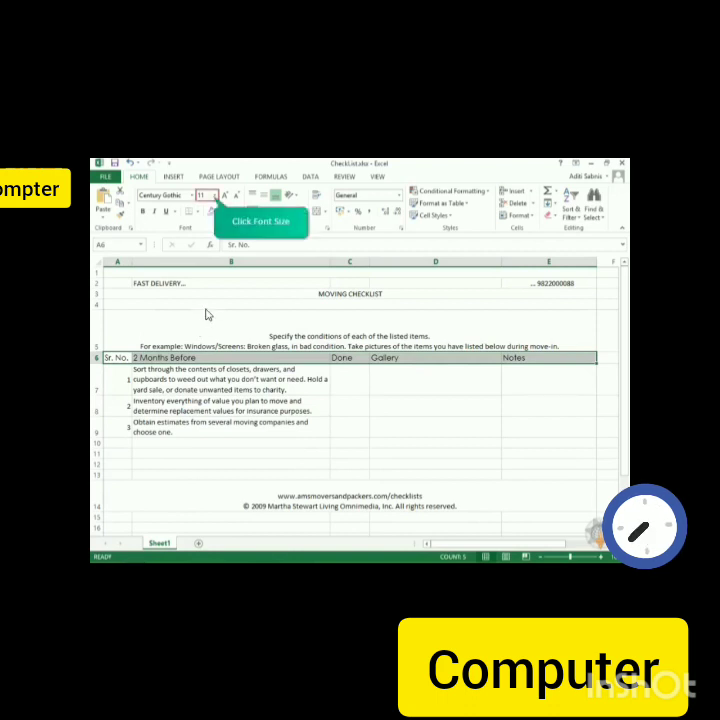
{"action": "left_click", "coordinate": [216, 197]}
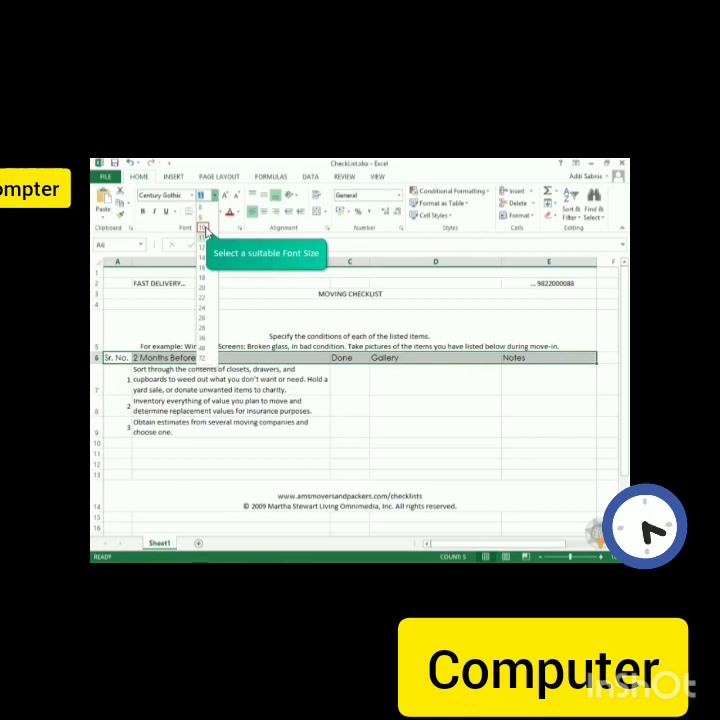
{"action": "left_click", "coordinate": [203, 228]}
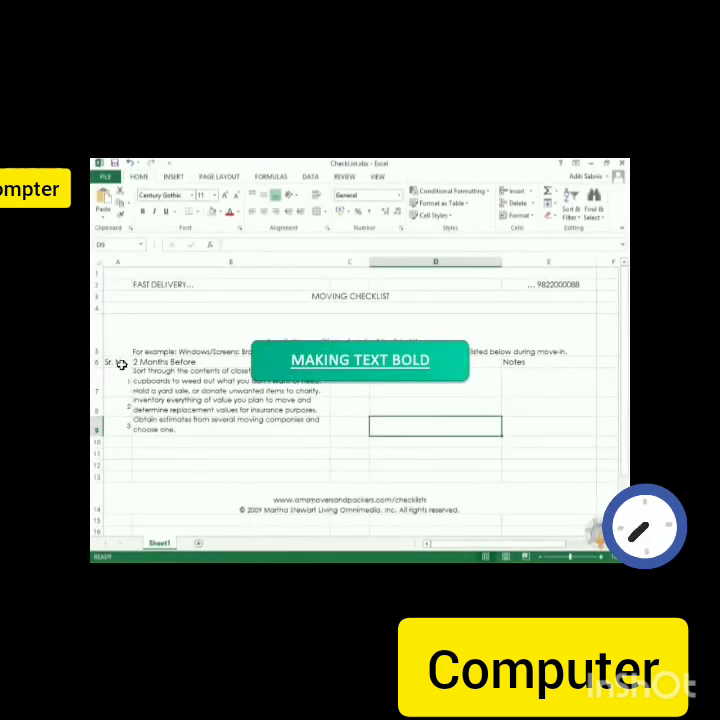
- Make the column headings in A6 to E6 bold and align them to the center horizontally and the middle vertically
{"action": "left_click_drag", "start_coordinate": [121, 365], "coordinate": [508, 362]}
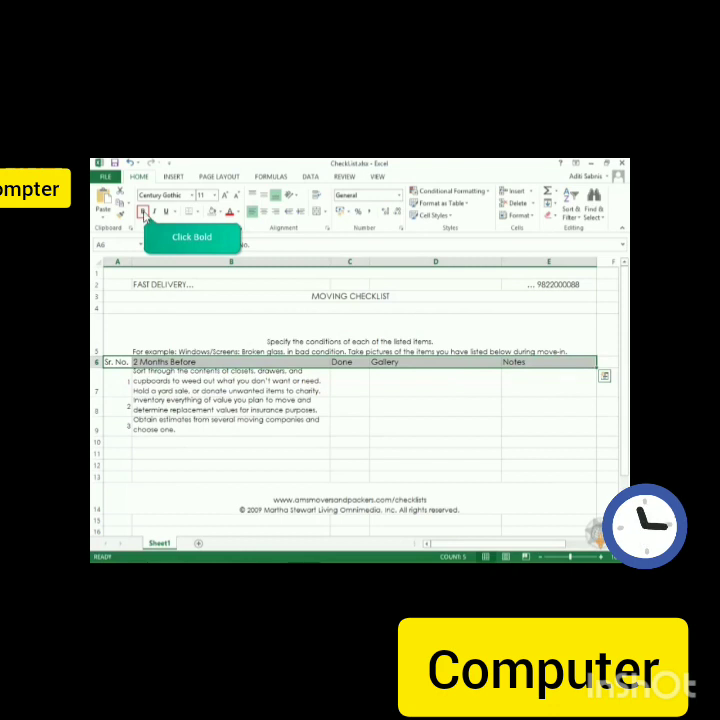
{"action": "left_click", "coordinate": [143, 212]}
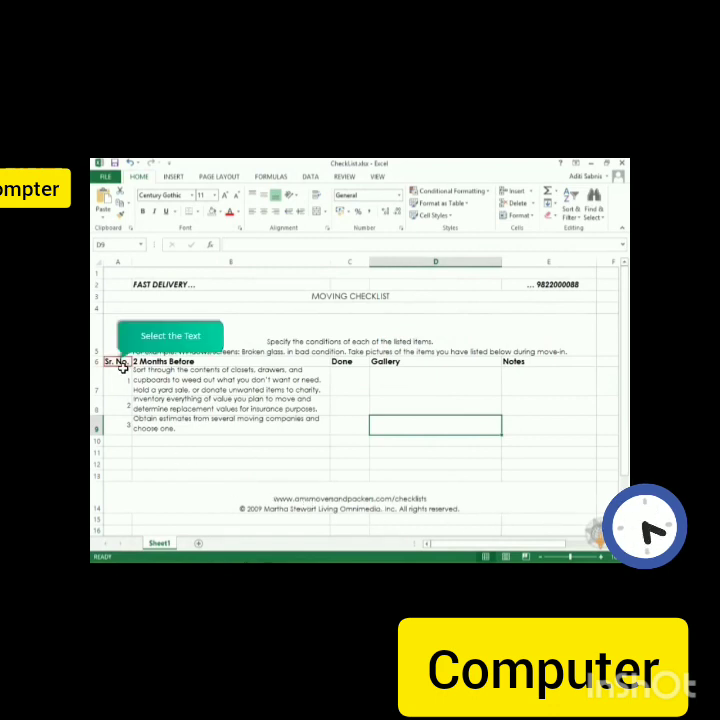
{"action": "left_click_drag", "start_coordinate": [121, 366], "coordinate": [516, 362]}
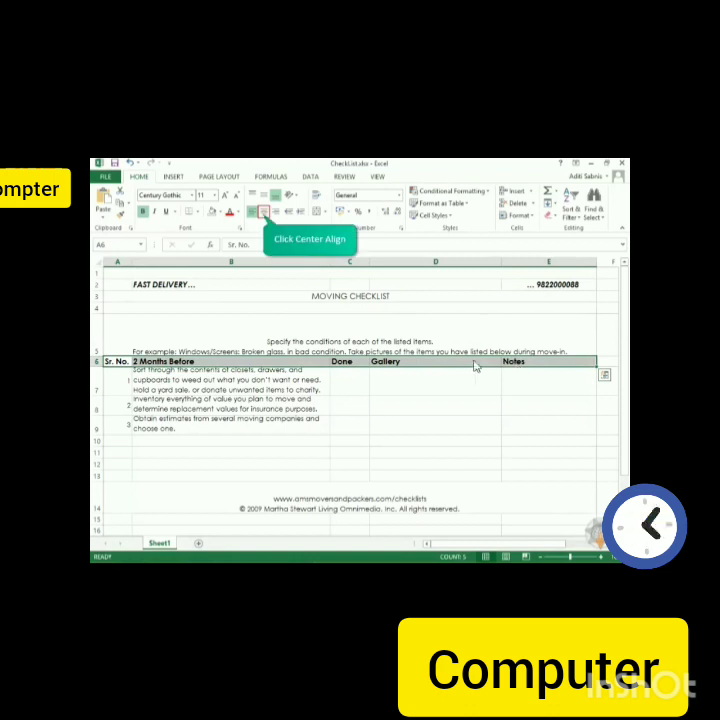
{"action": "left_click", "coordinate": [263, 213]}
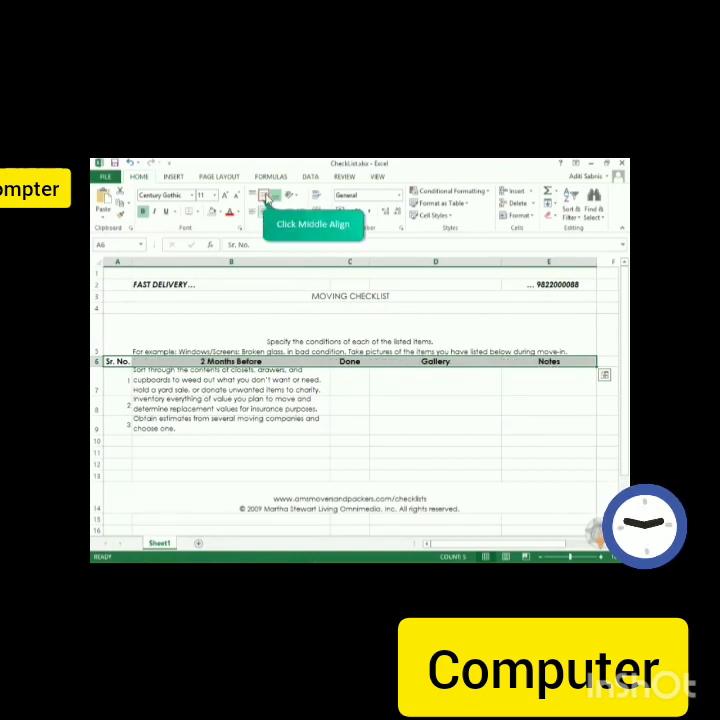
{"action": "left_click", "coordinate": [266, 197]}
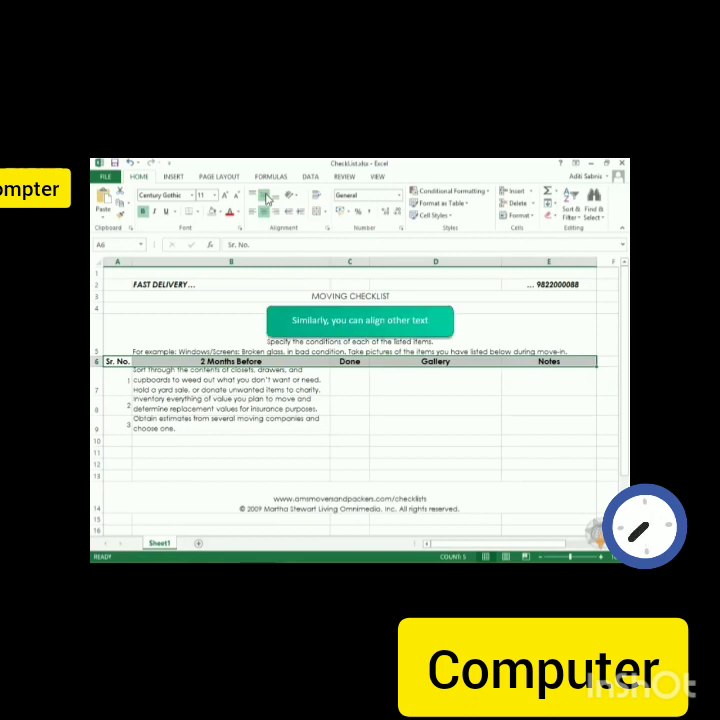